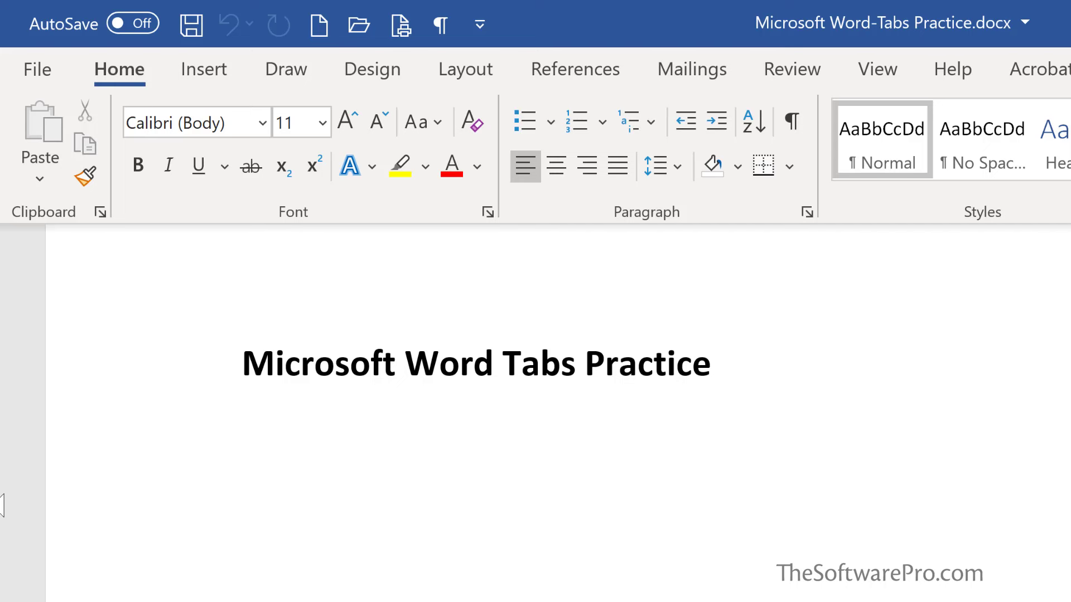
Indent the empty line beneath the "Microsoft Word Tabs Practice" title with three default tabs
{"action": "key", "text": "Tab"}
{"action": "key", "text": "Tab"}
{"action": "key", "text": "Tab"}
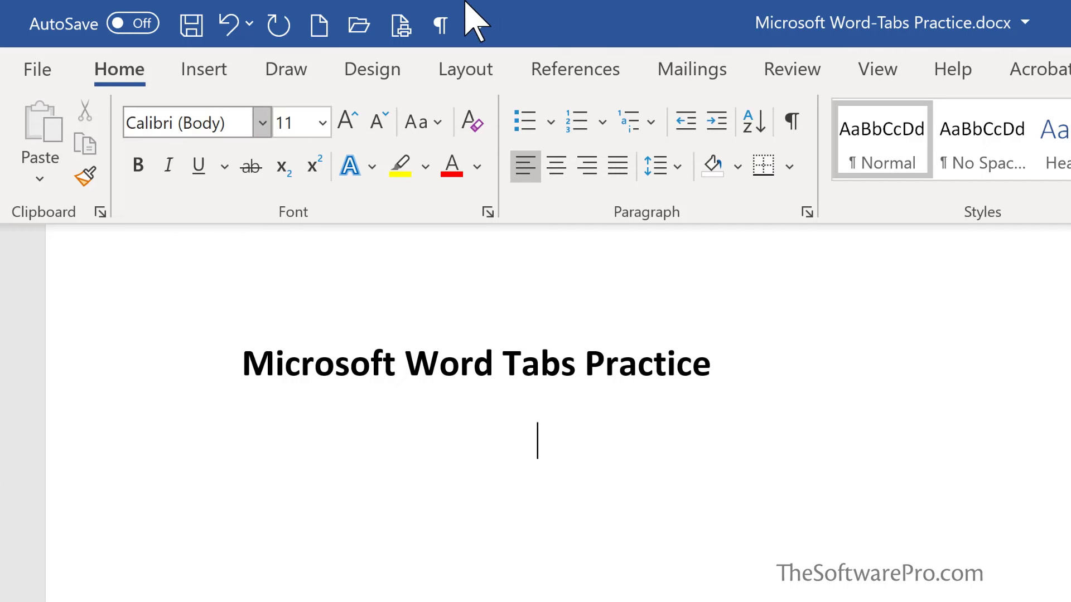
Display the ruler and the hidden formatting marks, and start a new line below the tabbed one
{"action": "left_click", "coordinate": [864, 68]}
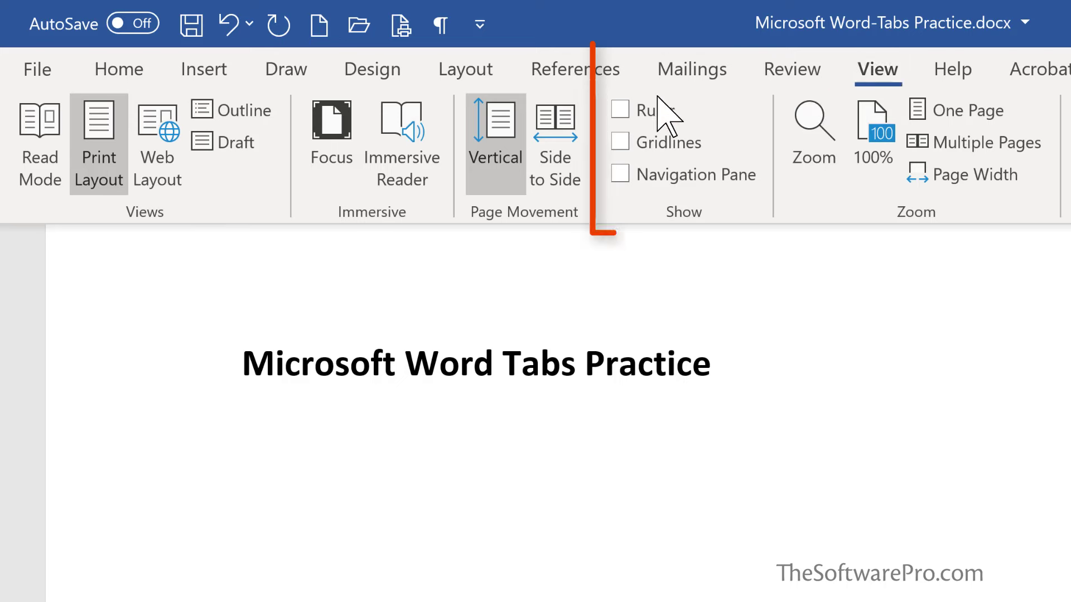
{"action": "left_click", "coordinate": [620, 112]}
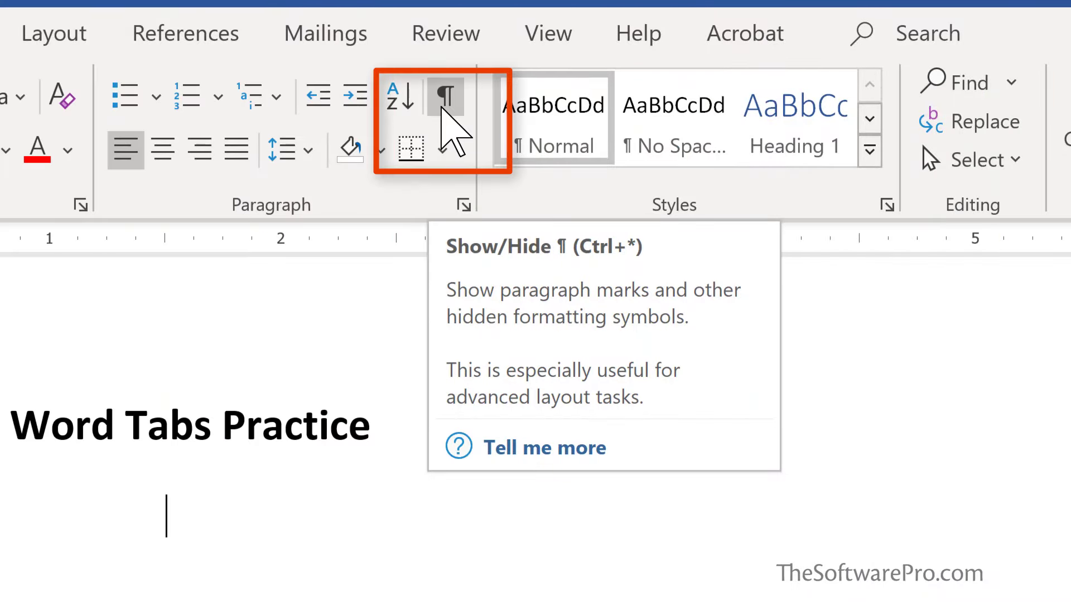
{"action": "left_click", "coordinate": [443, 109]}
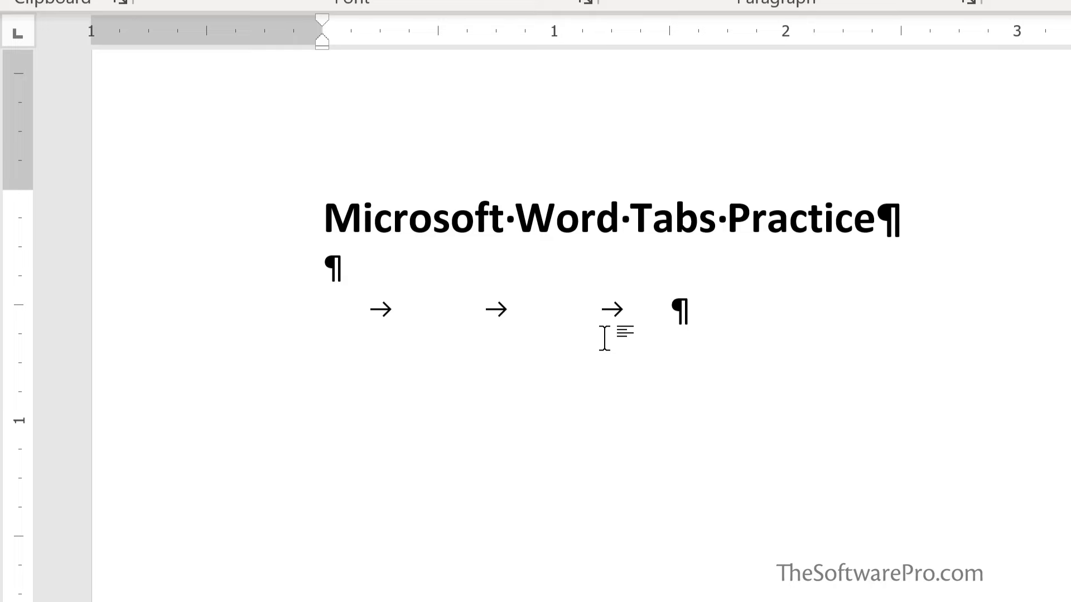
{"action": "key", "text": "Return"}
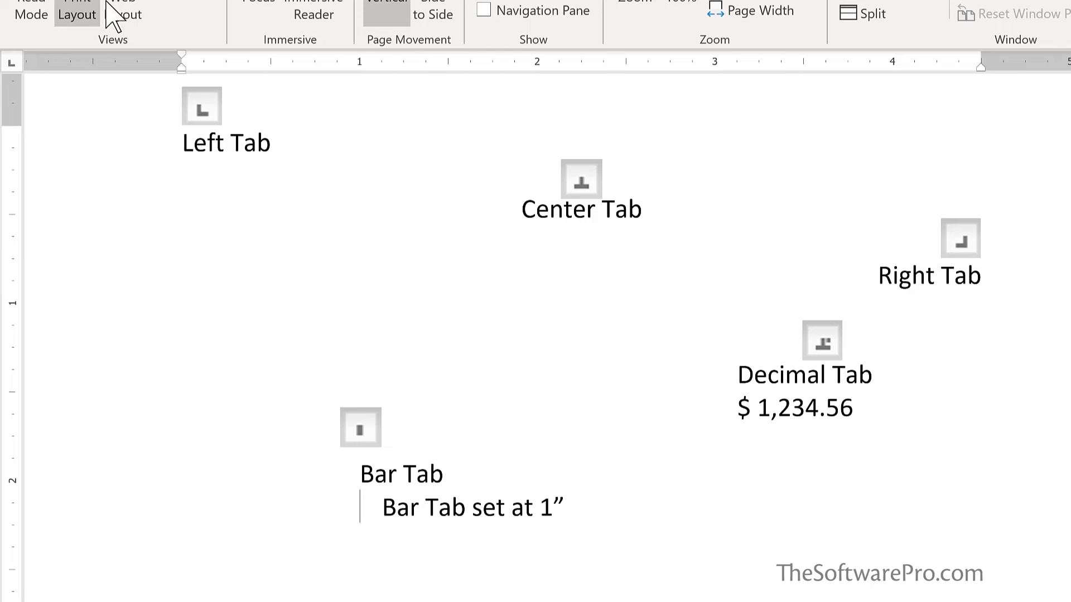
Cycle the ruler's tab selector through the Center, Right, Decimal and Bar tab types
{"action": "left_click", "coordinate": [13, 64]}
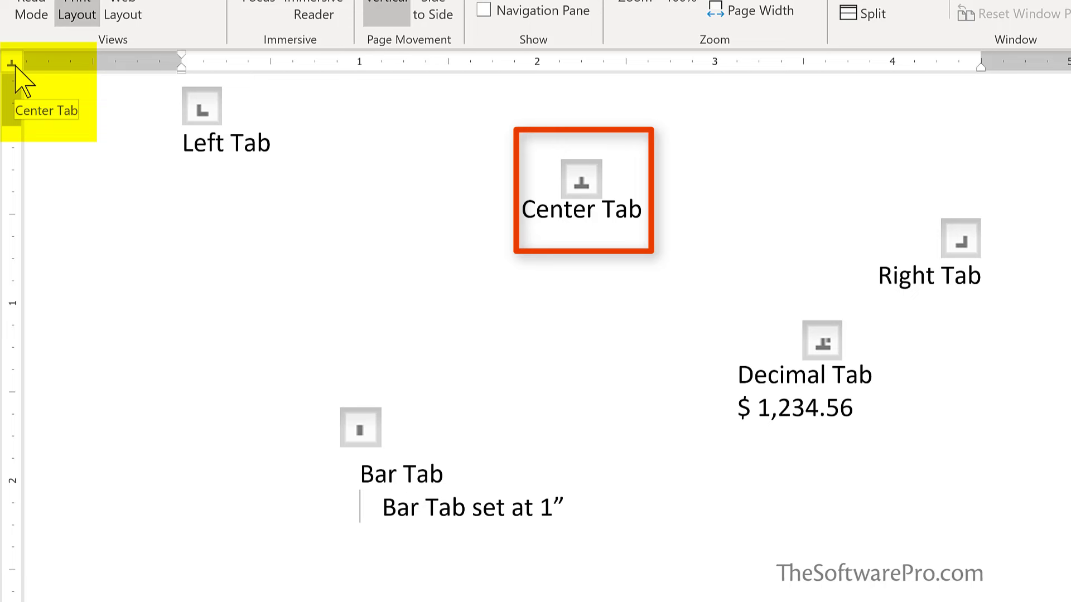
{"action": "left_click", "coordinate": [12, 63]}
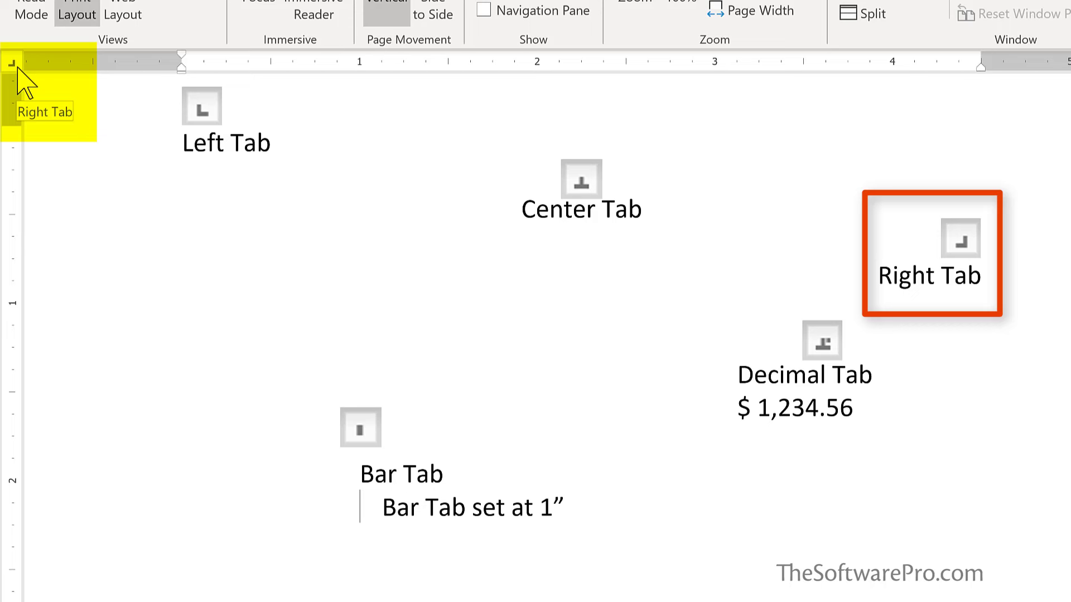
{"action": "left_click", "coordinate": [12, 62]}
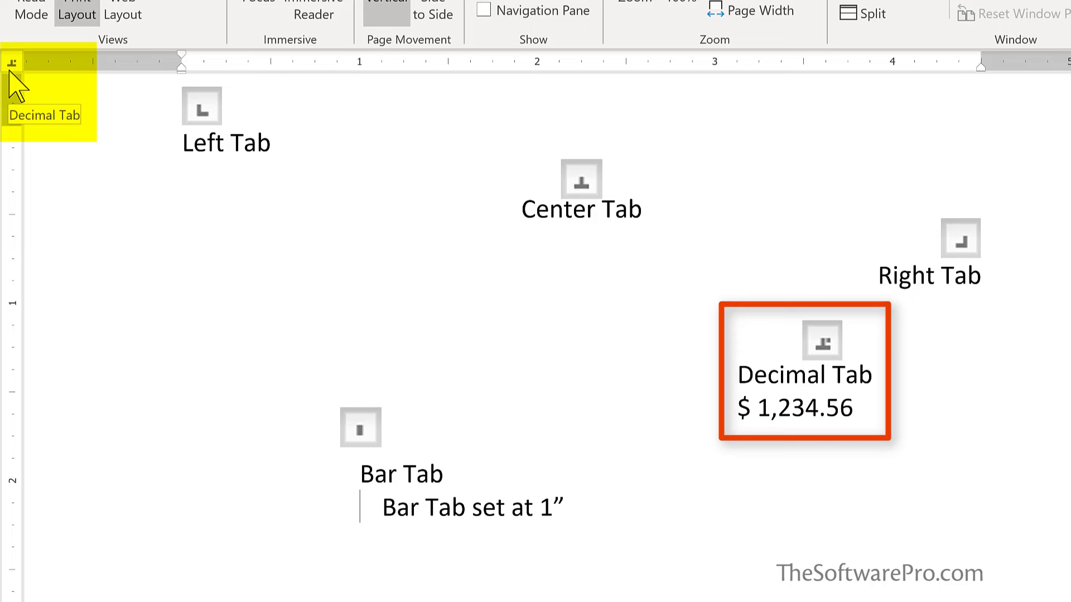
{"action": "left_click", "coordinate": [11, 65]}
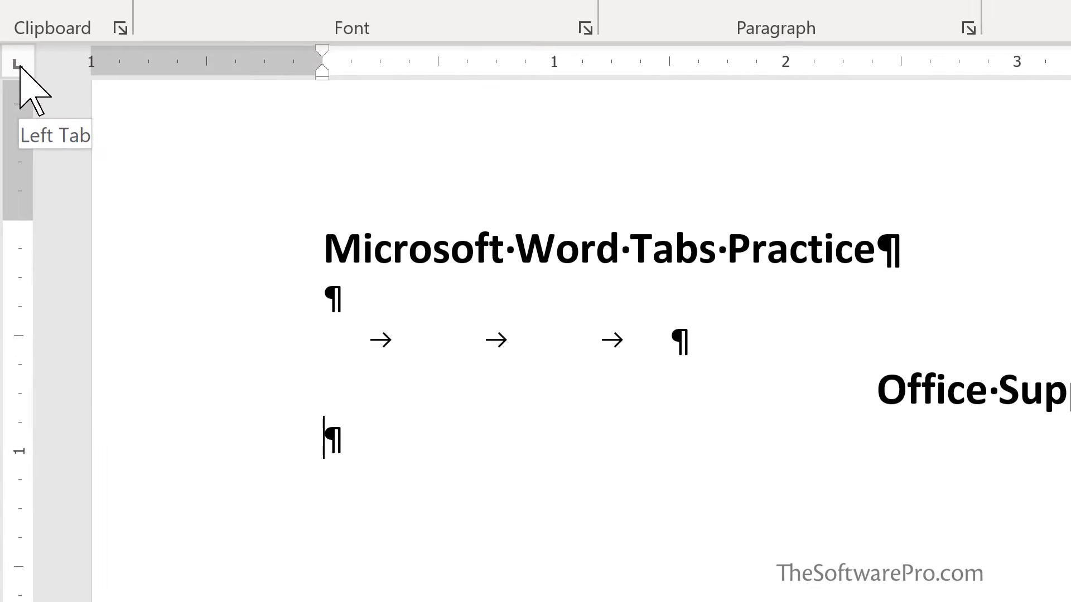
Place a left tab stop at 0.5" and a center tab stop at 3" for the line below "Office Supplies Order"
{"action": "left_click", "coordinate": [438, 69]}
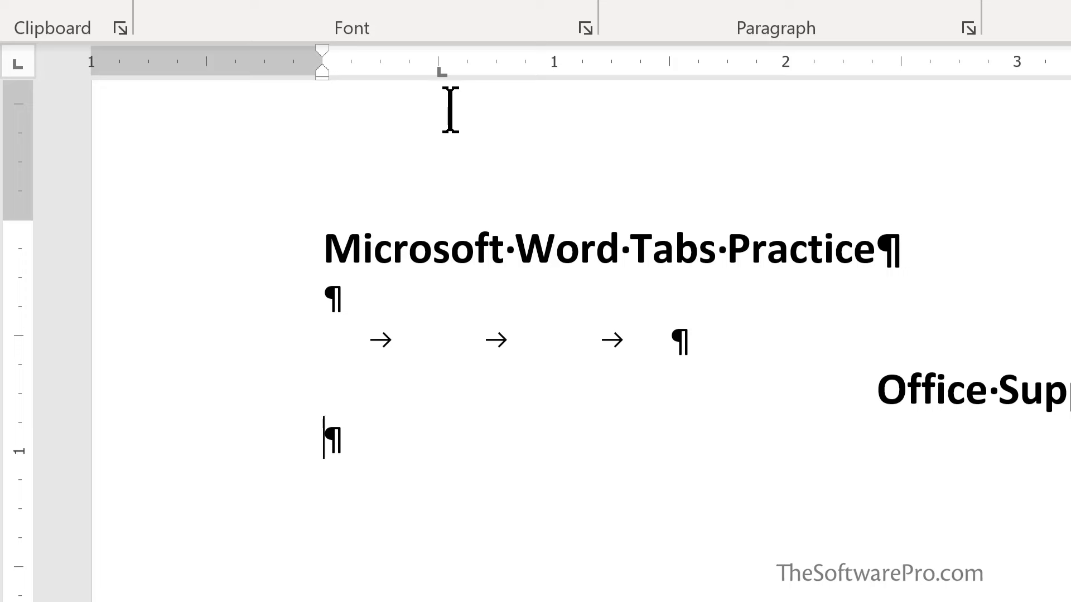
{"action": "left_click", "coordinate": [26, 56]}
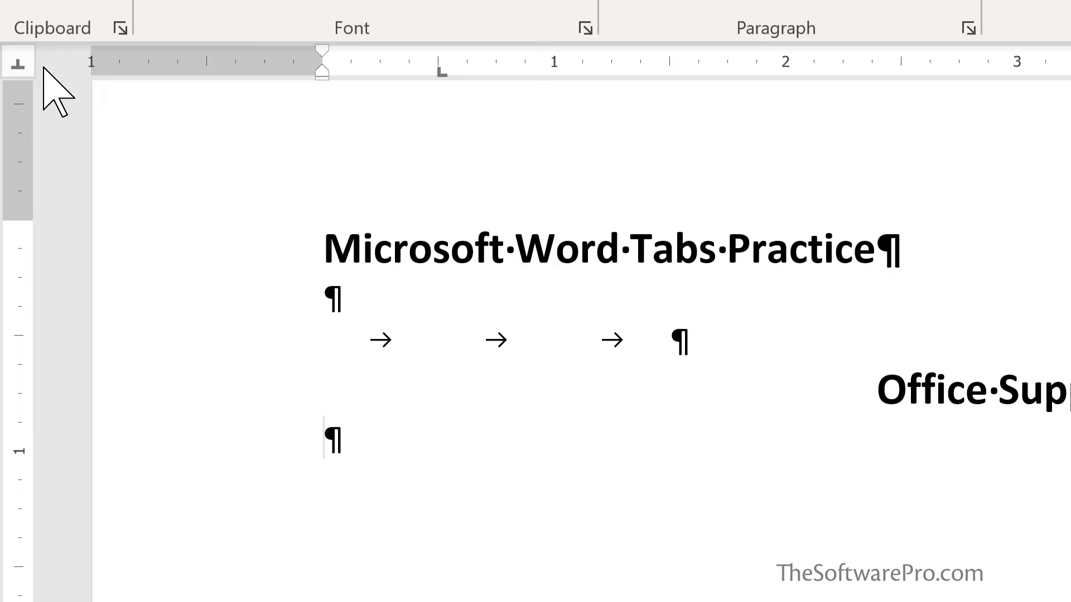
{"action": "left_click", "coordinate": [1017, 70]}
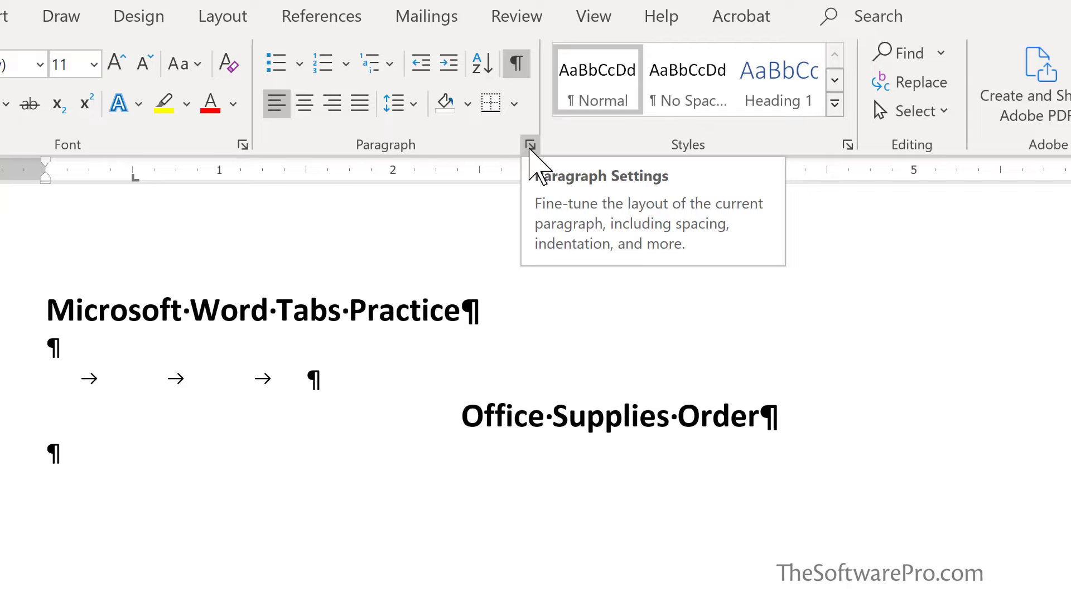
Add a decimal tab stop at 5" to the line below "Office Supplies Order" through the paragraph's tab settings
{"action": "left_click", "coordinate": [530, 147]}
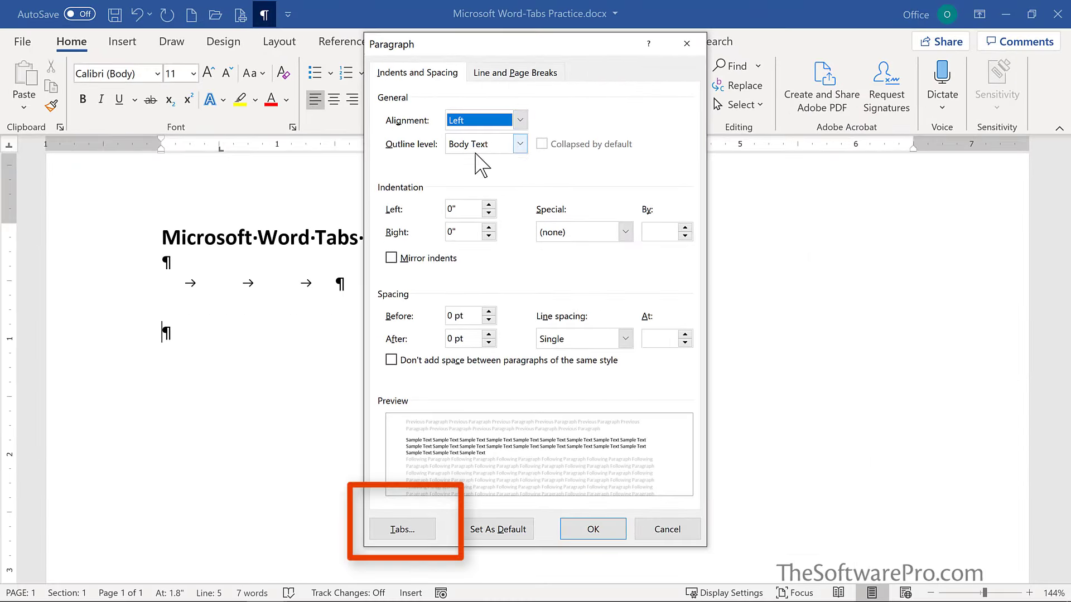
{"action": "left_click", "coordinate": [417, 533]}
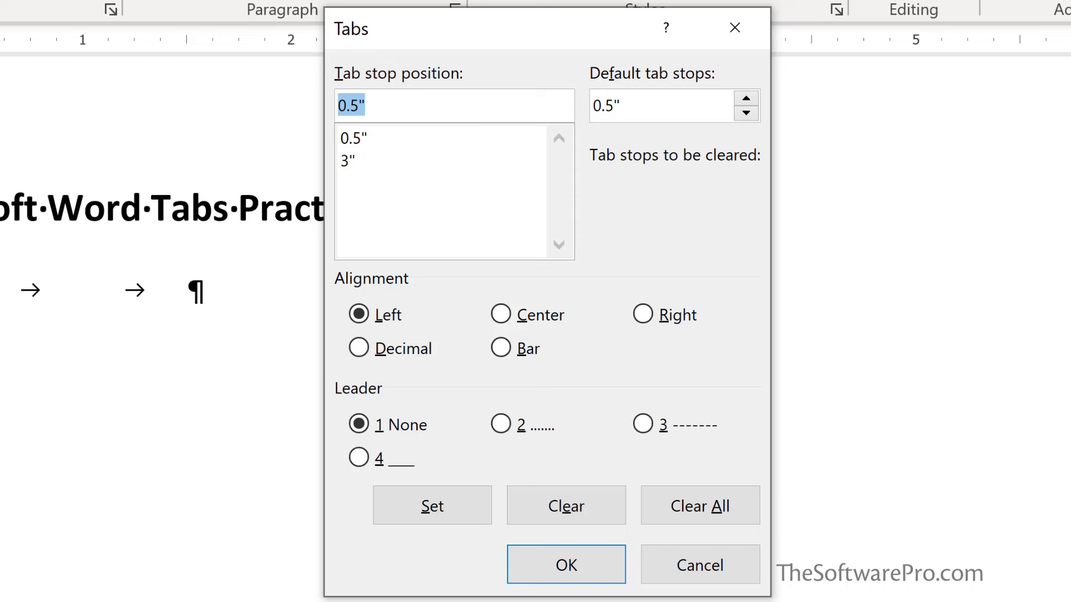
{"action": "type", "text": "5"}
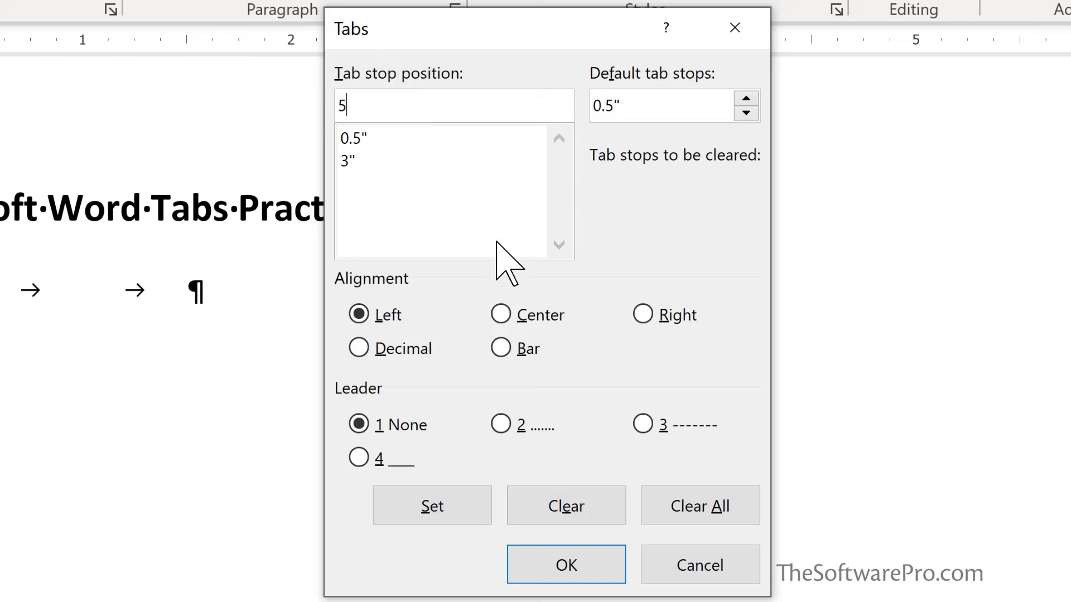
{"action": "left_click", "coordinate": [359, 346]}
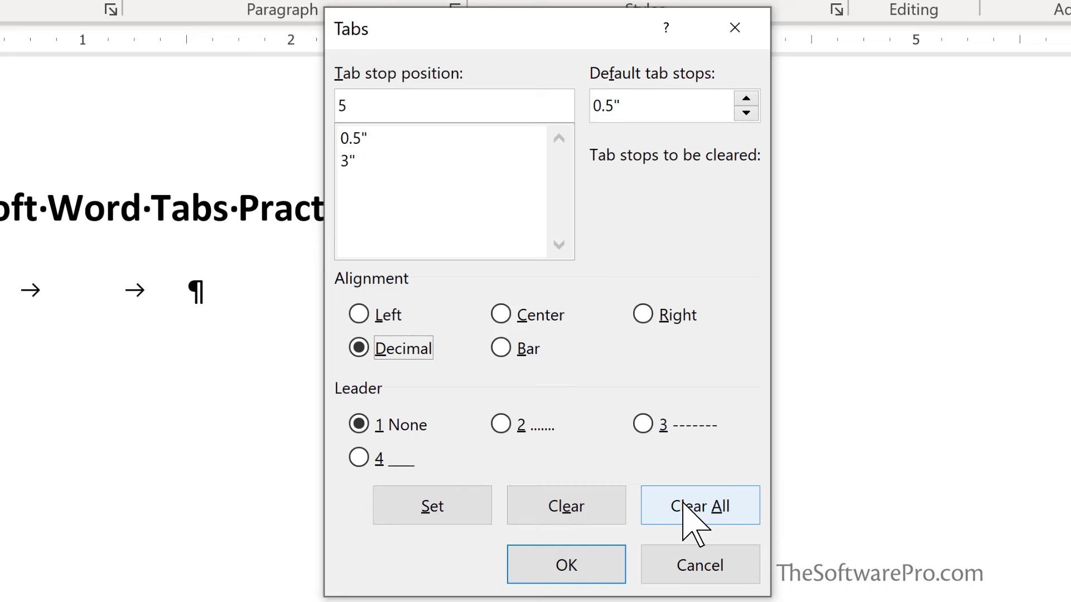
{"action": "left_click", "coordinate": [441, 507]}
{"action": "left_click", "coordinate": [581, 566]}
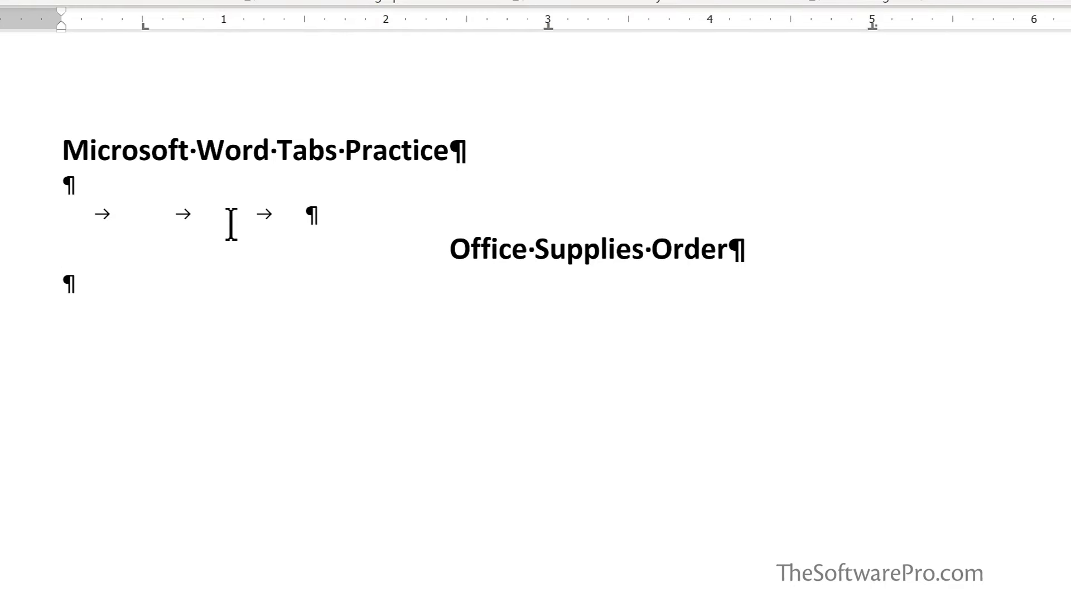
Enter the tabbed column headings Item, Quantity and Price below "Office Supplies Order", then start a new line
{"action": "key", "text": "Tab"}
{"action": "type", "text": "Item"}
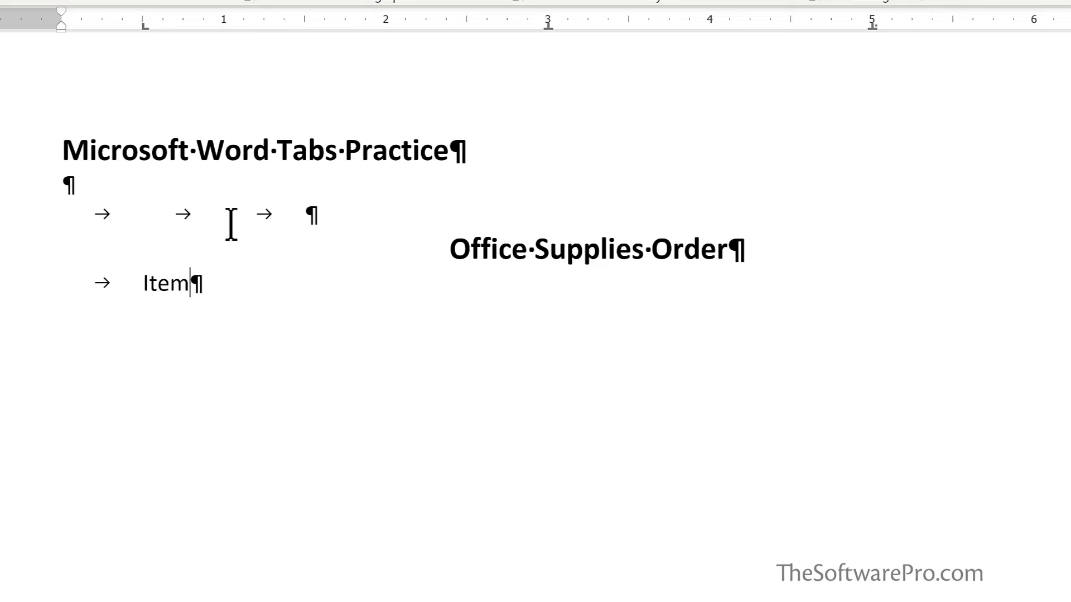
{"action": "key", "text": "Tab"}
{"action": "type", "text": "Quanti"}
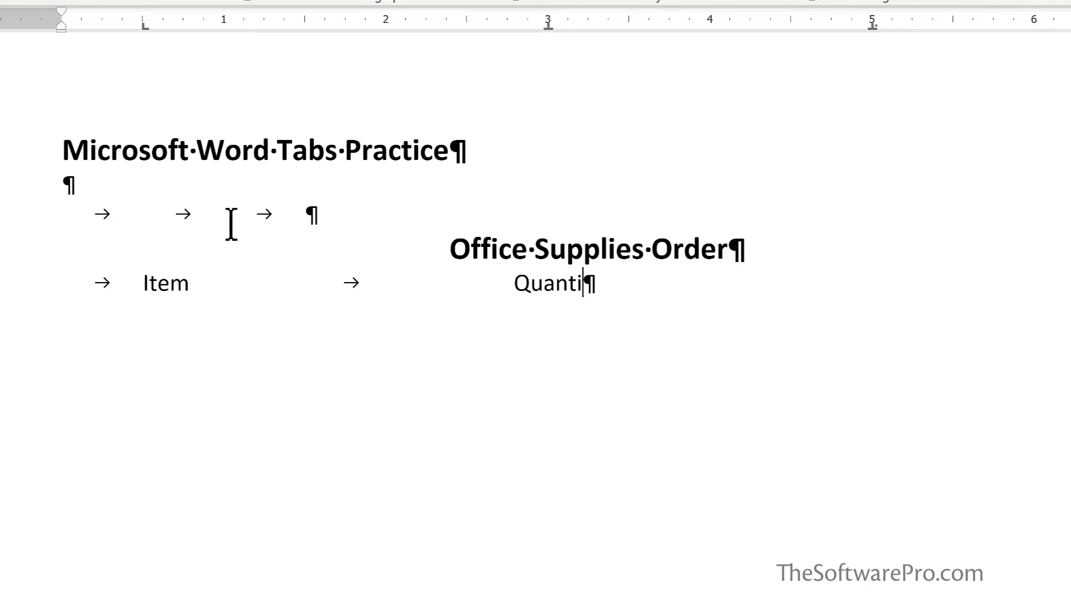
{"action": "type", "text": "ty"}
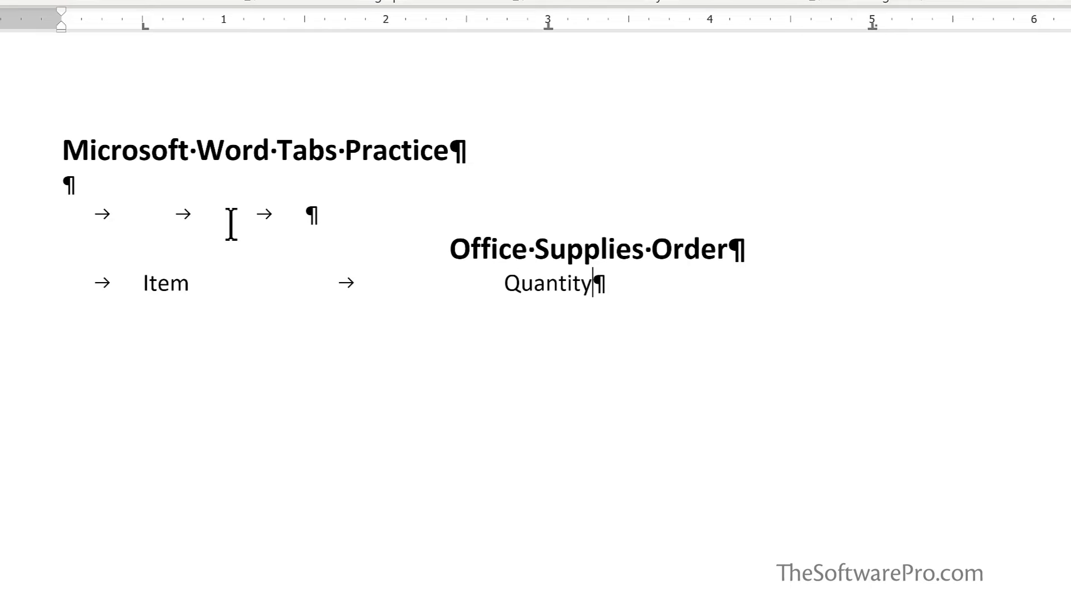
{"action": "key", "text": "Tab"}
{"action": "type", "text": "Price"}
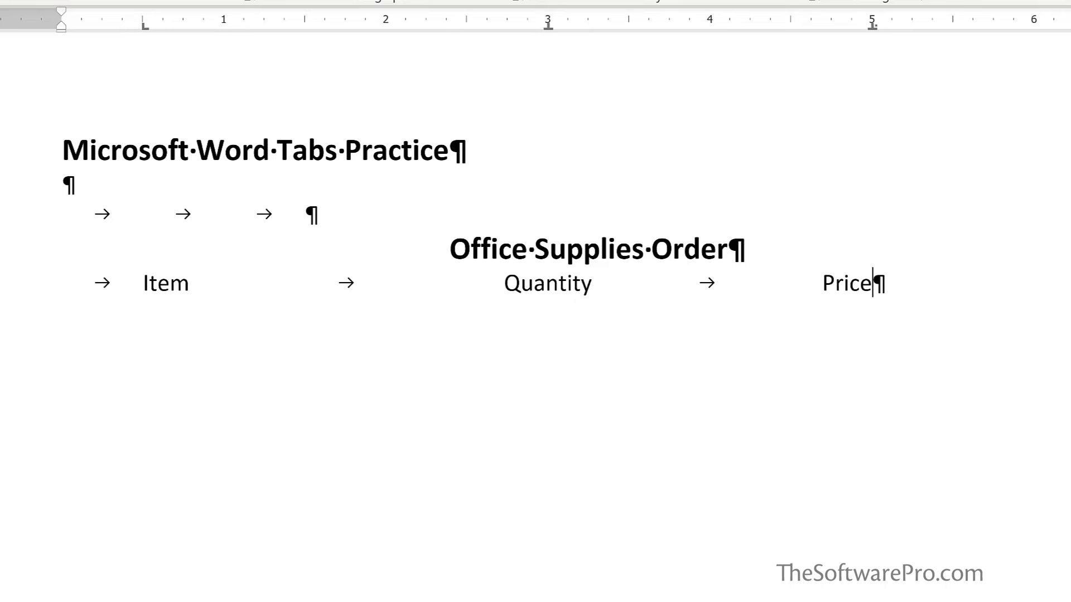
{"action": "key", "text": "Return"}
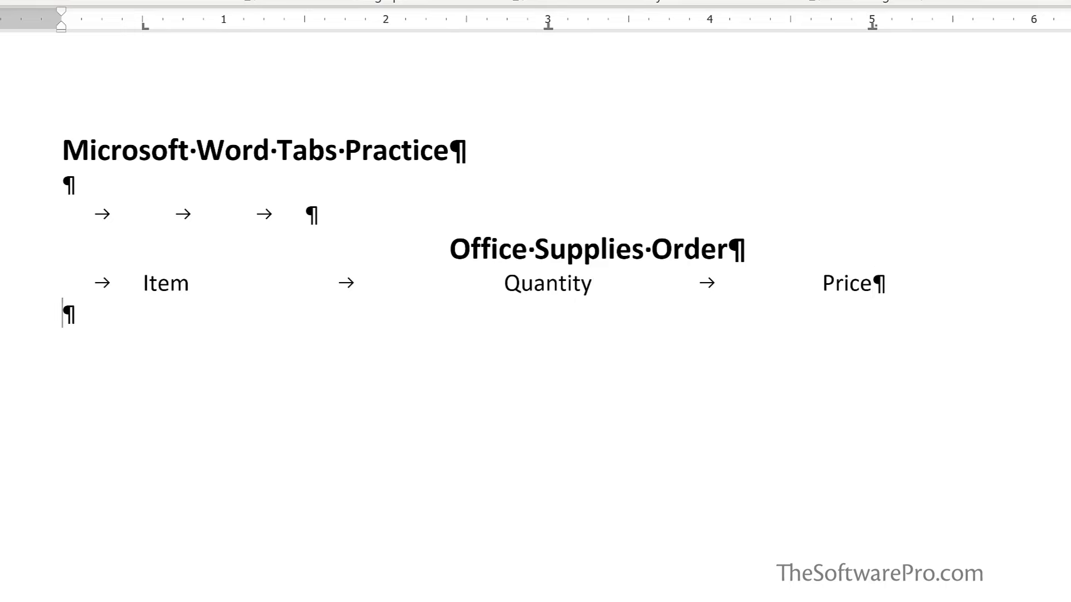
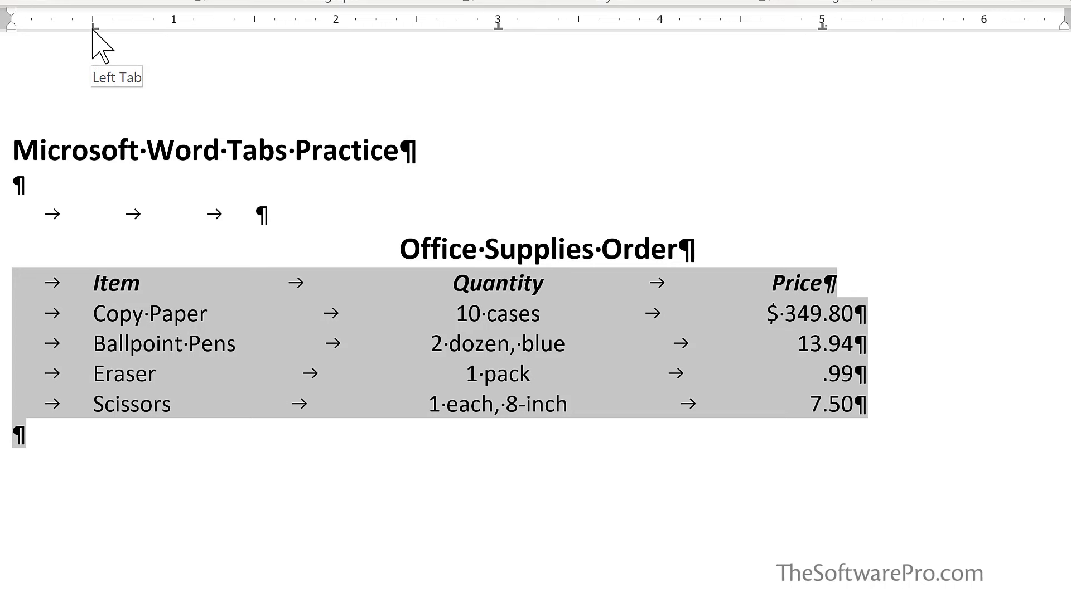
Move the left tab stop of the selected order list lines to 1"
{"action": "mouse_move", "coordinate": [92, 29]}
{"action": "left_mouse_down"}
{"action": "mouse_move", "coordinate": [132, 41]}
{"action": "mouse_move", "coordinate": [187, 34]}
{"action": "mouse_move", "coordinate": [176, 34]}
{"action": "left_mouse_up"}
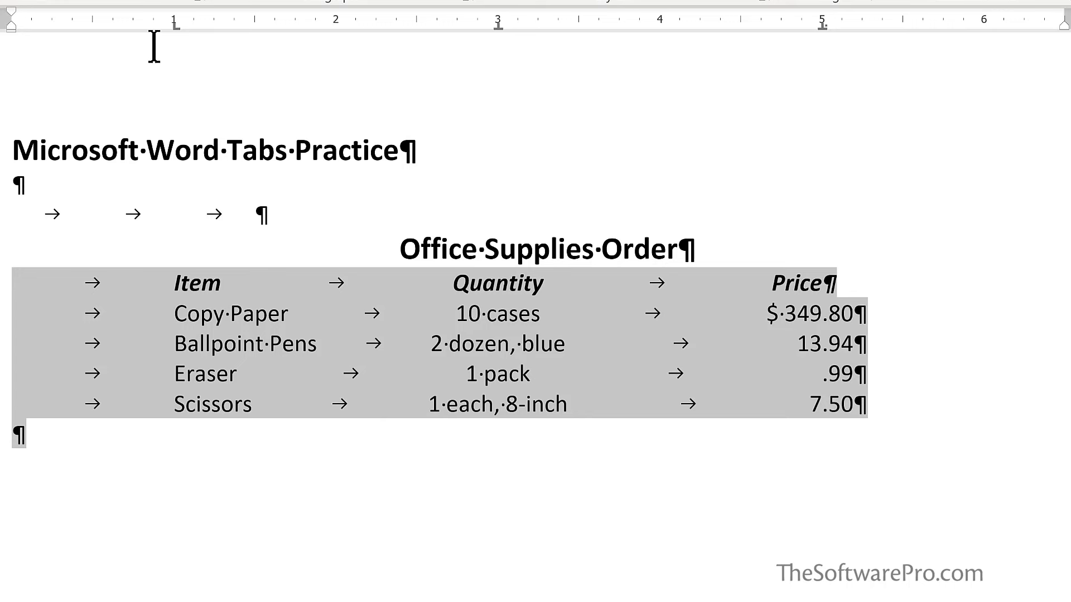
Replace the heading row's decimal tab stop with a right tab stop at 5.25" for the Price heading
{"action": "left_click", "coordinate": [801, 282]}
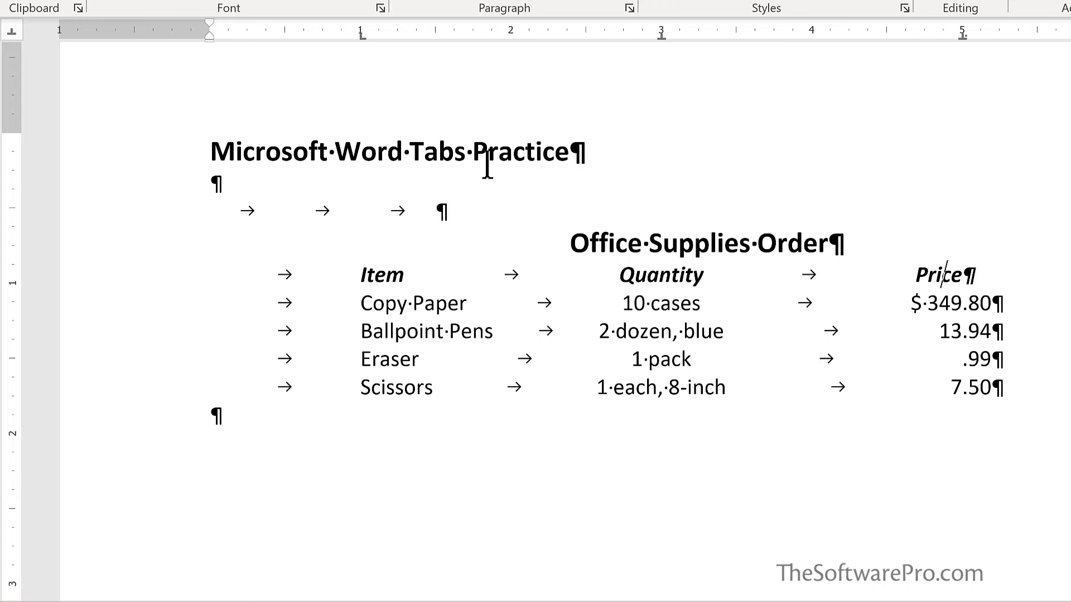
{"action": "left_click", "coordinate": [10, 34]}
{"action": "left_click", "coordinate": [999, 34]}
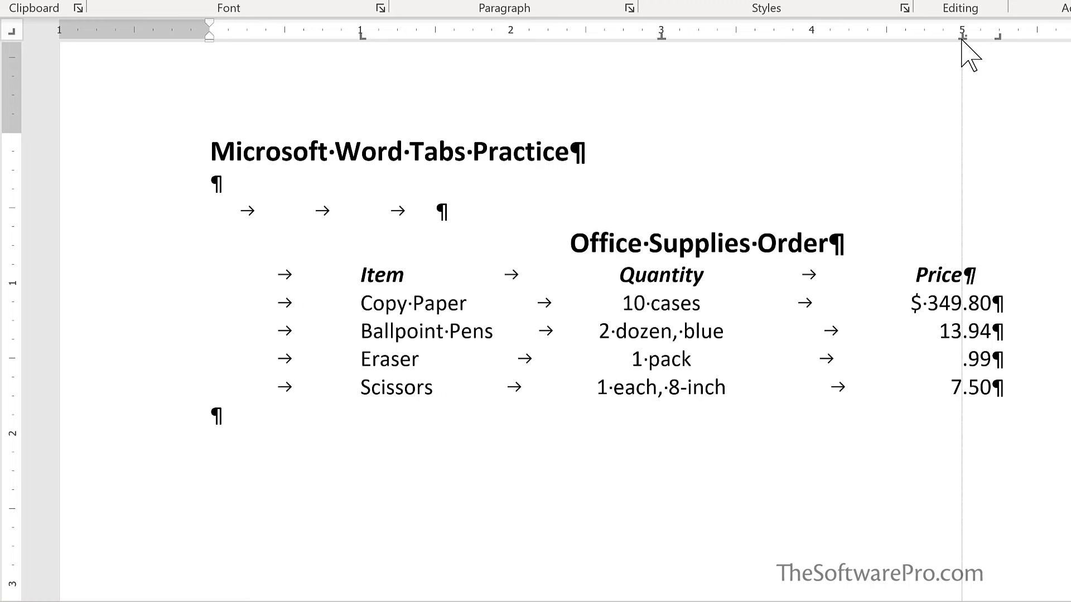
{"action": "left_click_drag", "start_coordinate": [965, 112], "coordinate": [966, 110]}
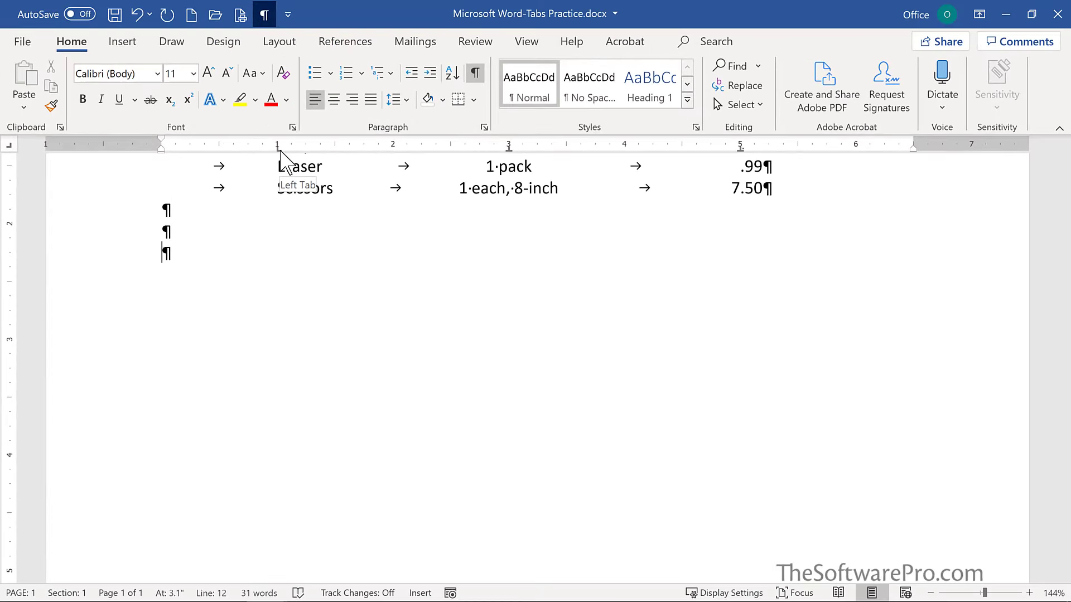
Clear all tab stops from the last empty paragraph below the order list
{"action": "left_click", "coordinate": [484, 128]}
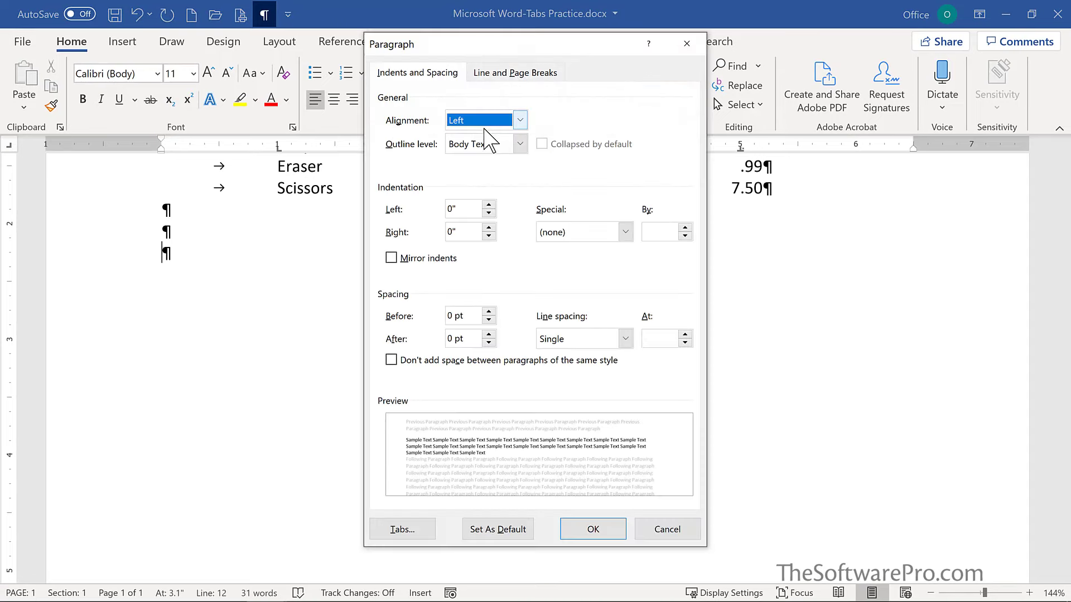
{"action": "left_click", "coordinate": [412, 540]}
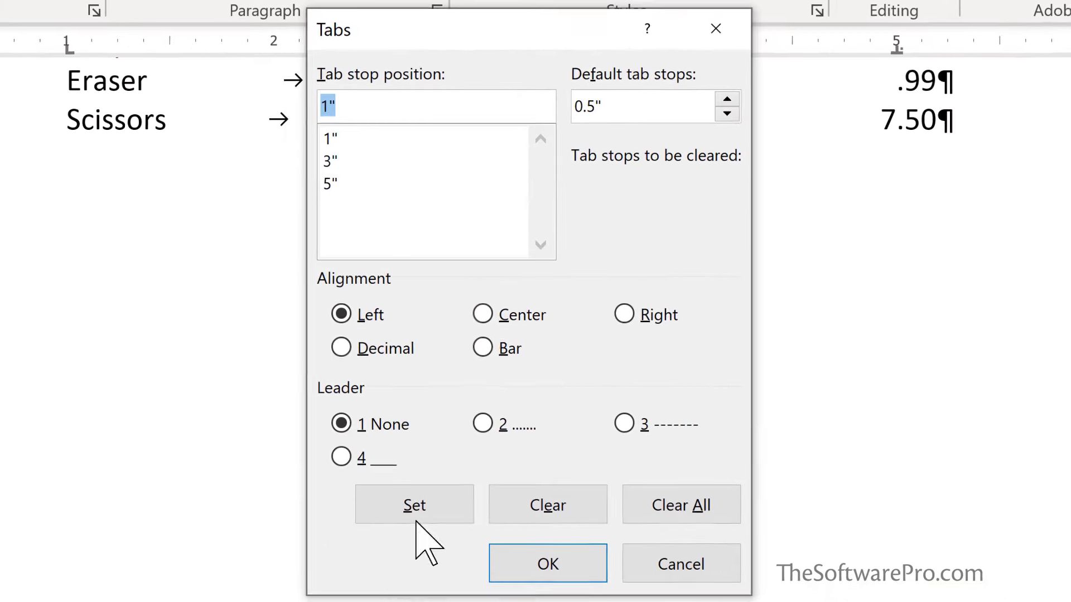
{"action": "left_click", "coordinate": [702, 508]}
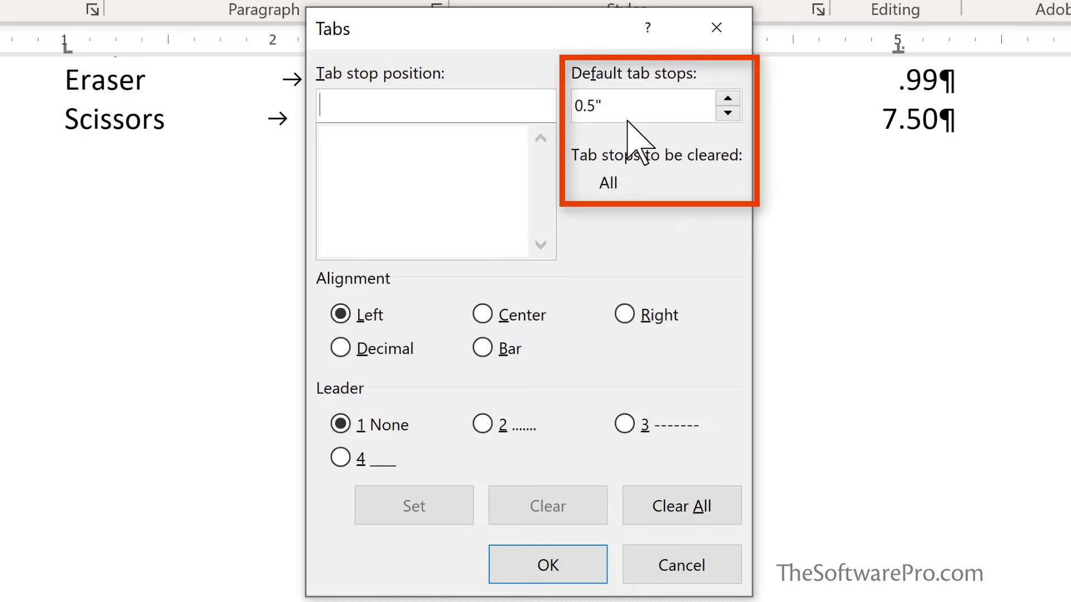
{"action": "left_click", "coordinate": [549, 572]}
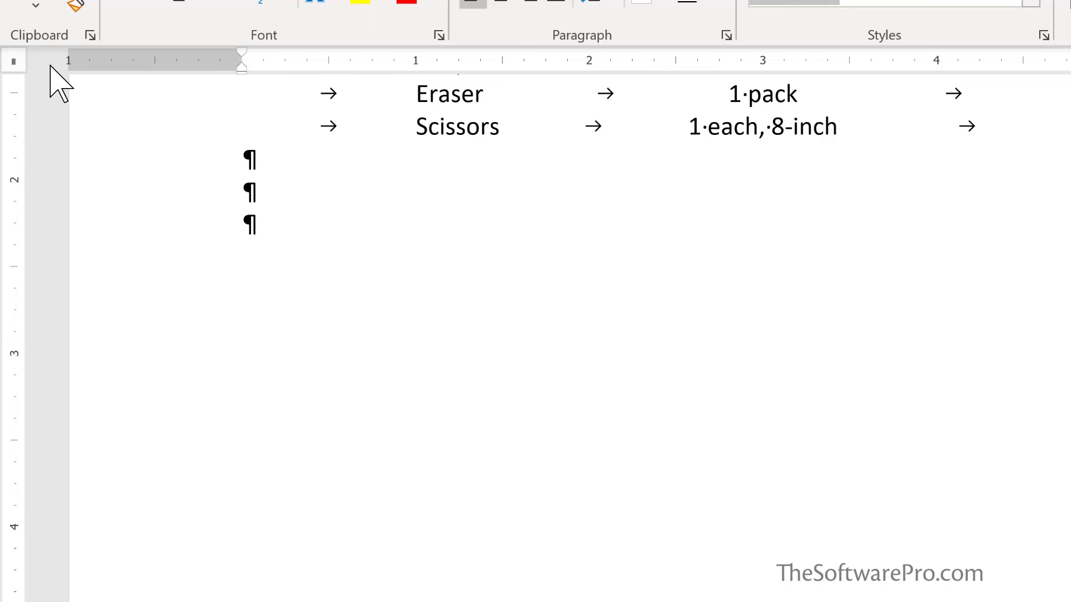
Place a bar tab at 2" and a left tab stop at 2.25" for the last empty paragraph
{"action": "left_click", "coordinate": [588, 64]}
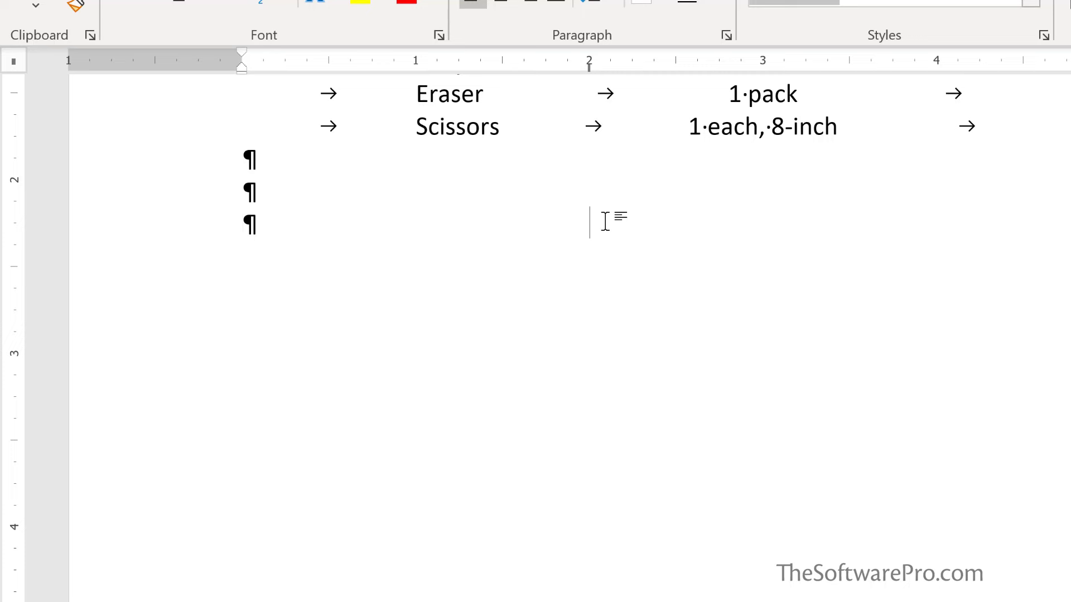
{"action": "left_click", "coordinate": [14, 61]}
{"action": "left_click", "coordinate": [633, 66]}
Enter "Tropical Flowers" before the bar tab, with "Orchids" and "Rhizomes" on consecutive lines at the left tab stop after the bar
{"action": "type", "text": "Tropical Flowers"}
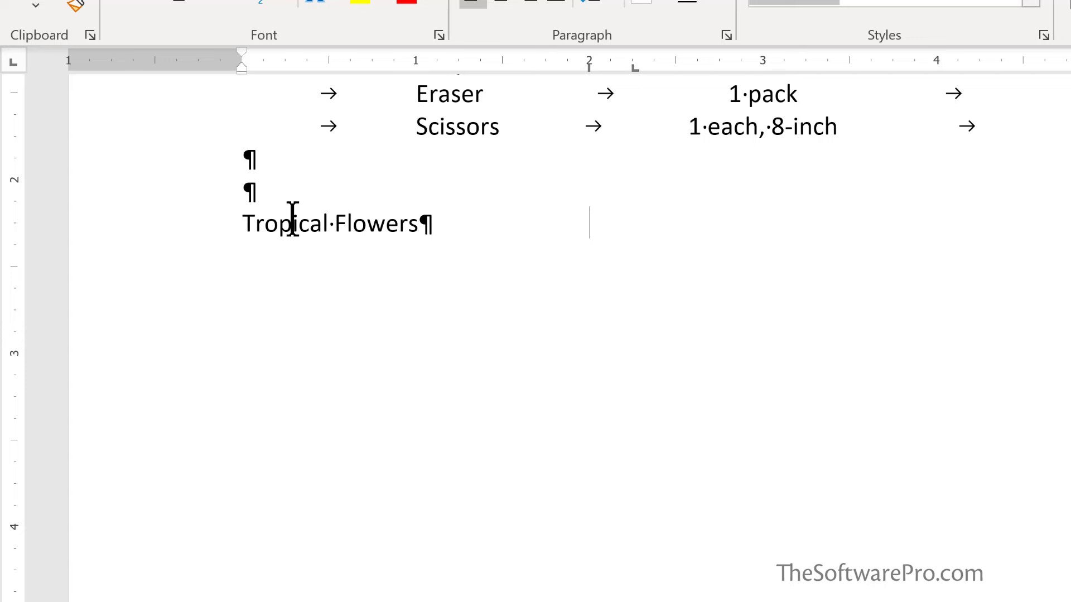
{"action": "key", "text": "Tab"}
{"action": "type", "text": "Orchids"}
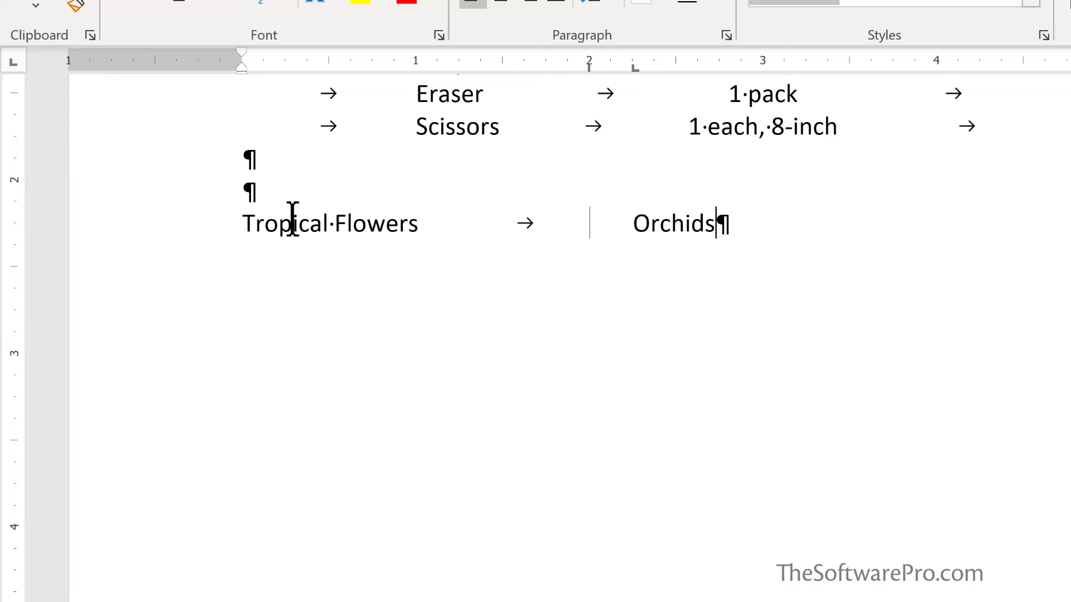
{"action": "key", "text": "Return"}
{"action": "key", "text": "Tab"}
{"action": "type", "text": "Rhizo"}
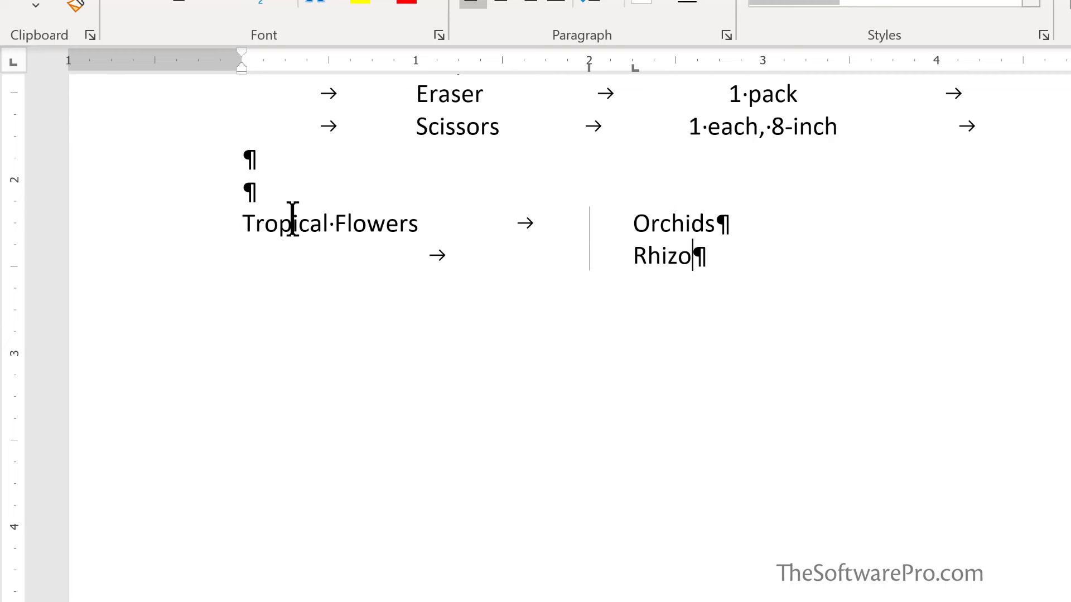
{"action": "type", "text": "mes"}
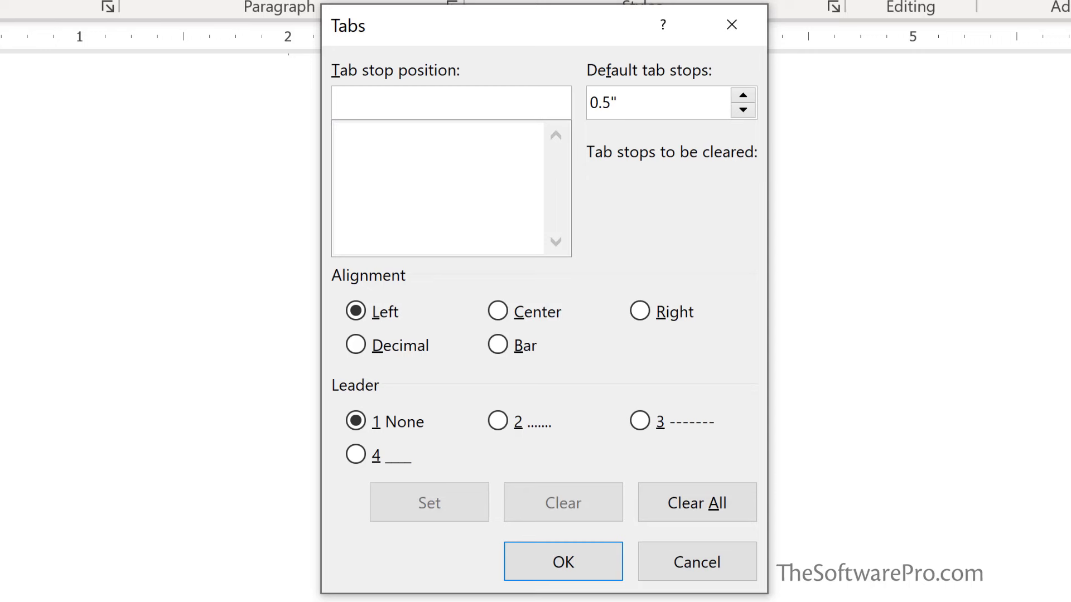
Set a left-aligned tab stop at 0.5" without a leader for the current paragraph
{"action": "left_click", "coordinate": [353, 103]}
{"action": "type", "text": ".5"}
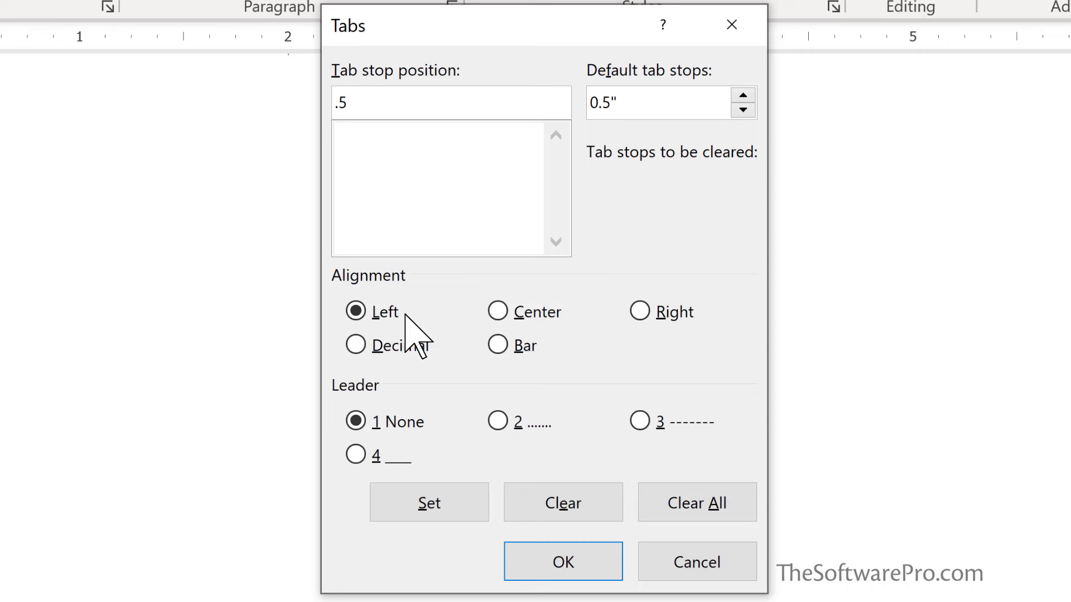
{"action": "left_click", "coordinate": [434, 501]}
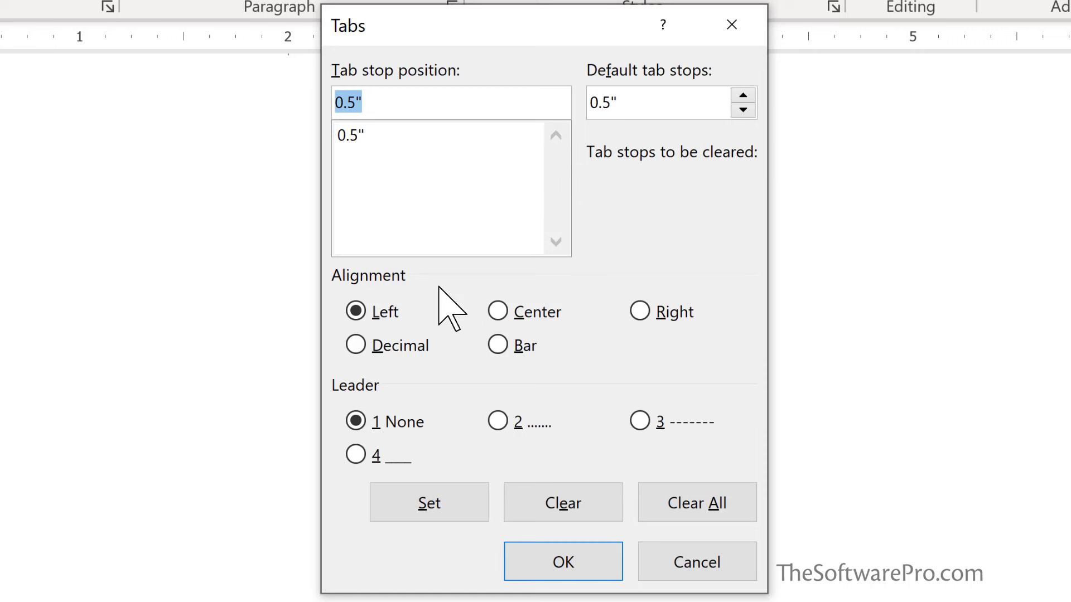
Add a right-aligned tab stop at 5" with the dotted leader 2 and apply the tab settings
{"action": "type", "text": "5"}
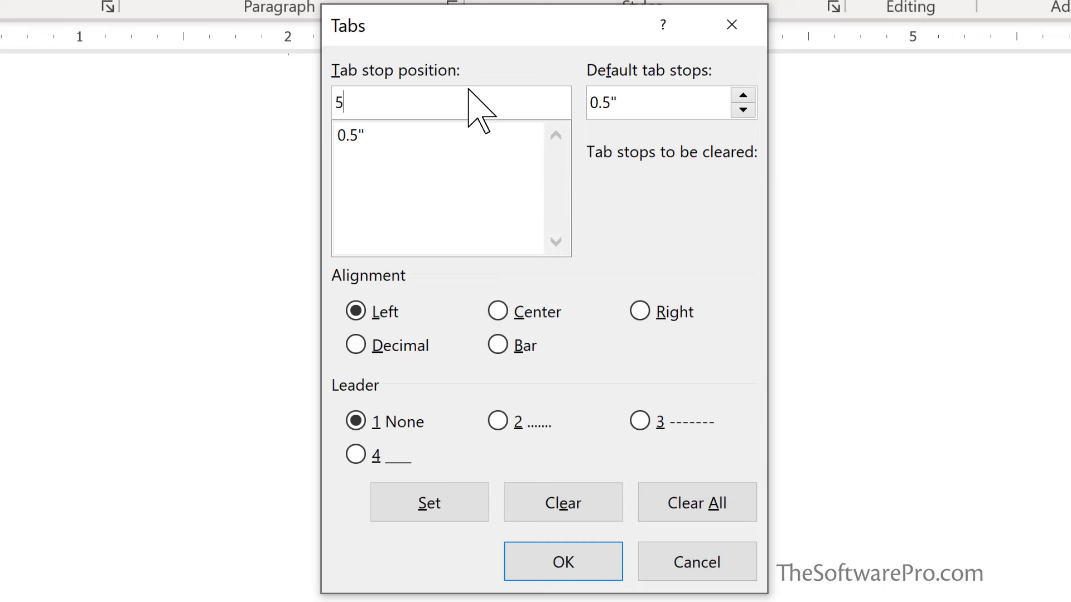
{"action": "left_click", "coordinate": [646, 313]}
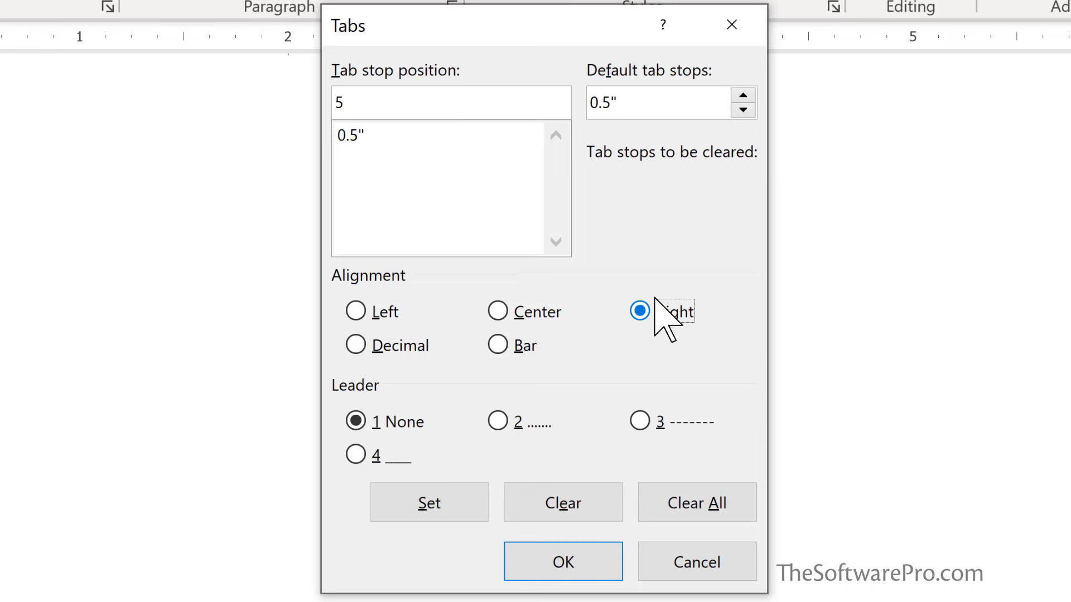
{"action": "left_click", "coordinate": [498, 423]}
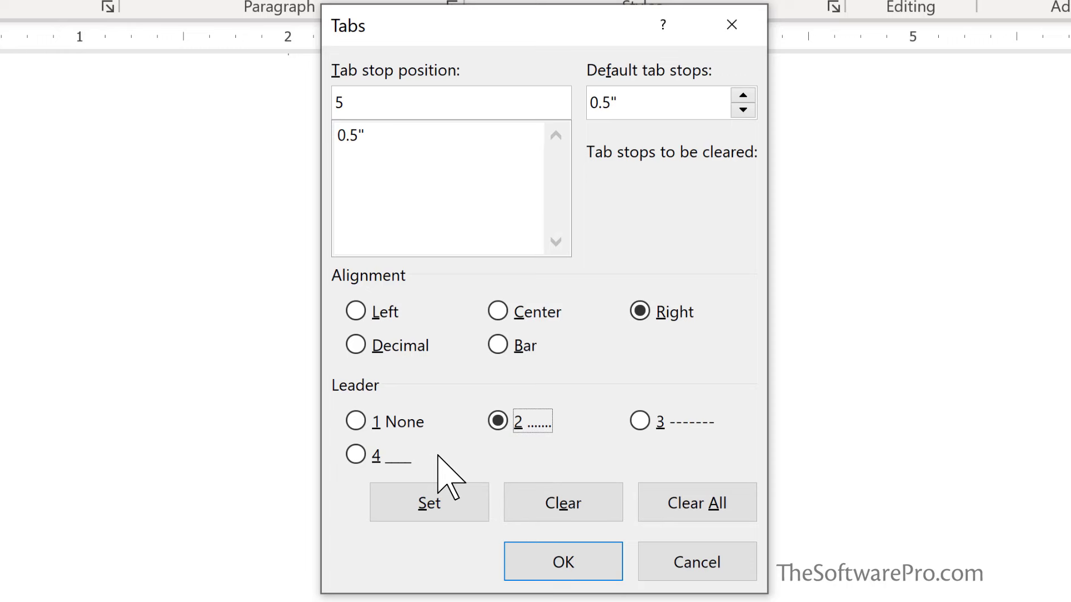
{"action": "left_click", "coordinate": [438, 495]}
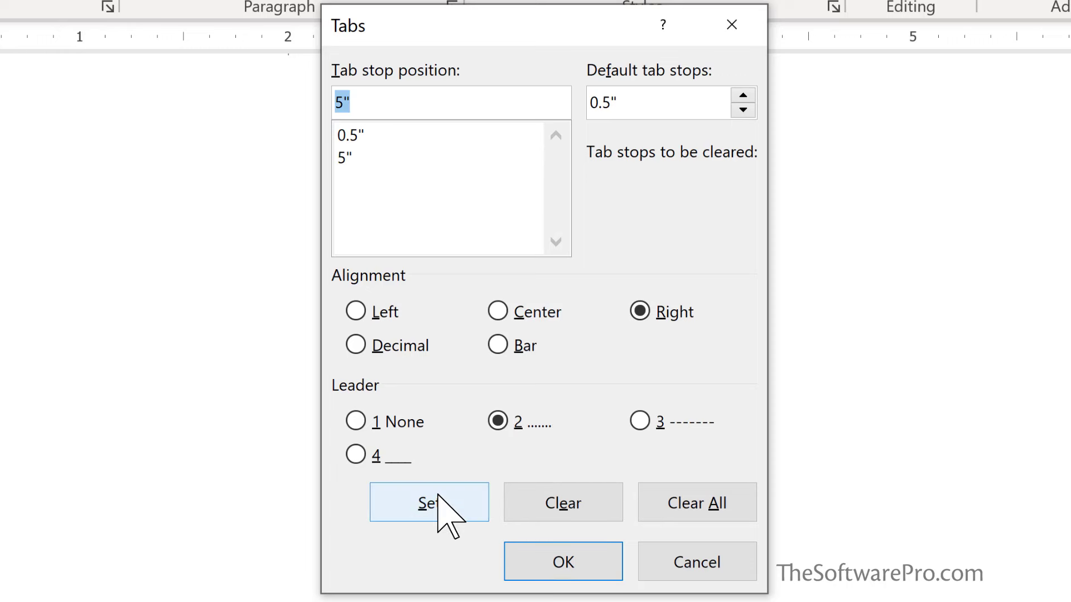
{"action": "left_click", "coordinate": [530, 555]}
Enter the heading "Tropical Flowers" and below it an indented "Orchids" entry with 1 at the dotted-leader tab stop
{"action": "type", "text": "Tropic"}
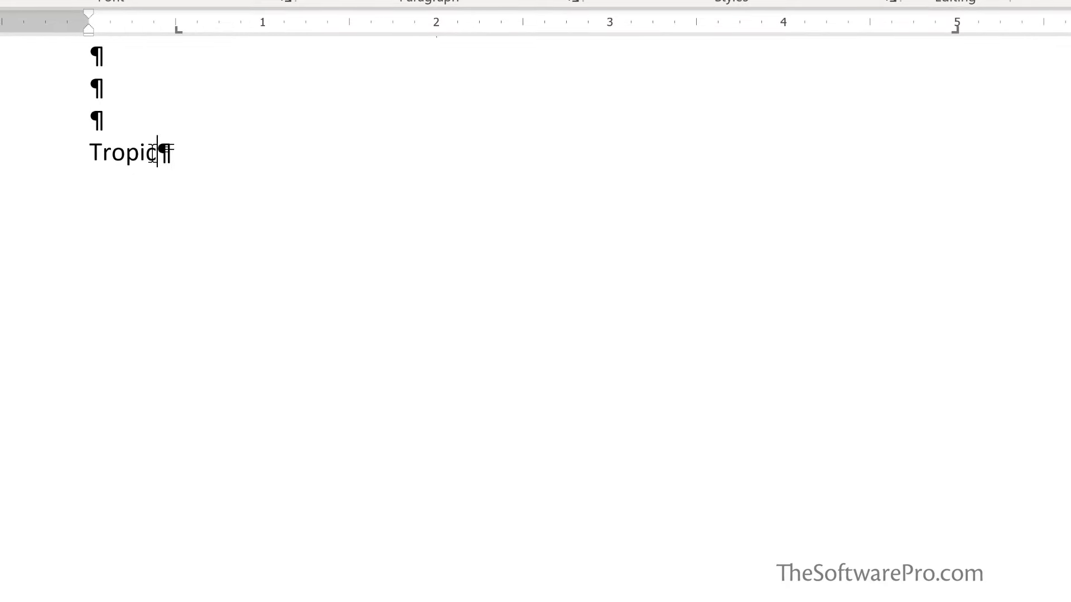
{"action": "type", "text": "al Flower"}
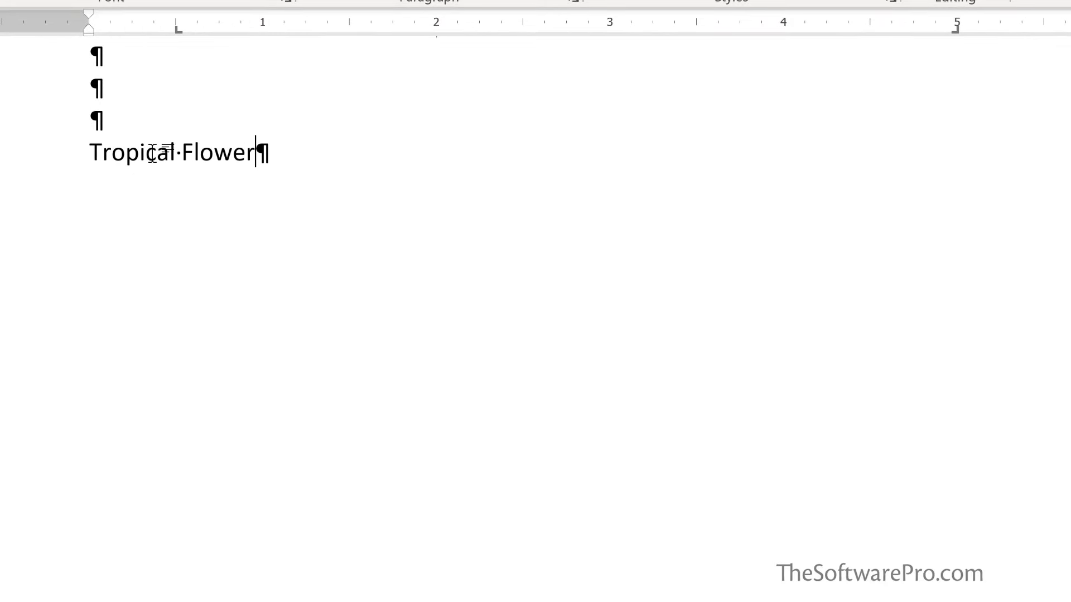
{"action": "type", "text": "s"}
{"action": "key", "text": "Return"}
{"action": "key", "text": "Tab"}
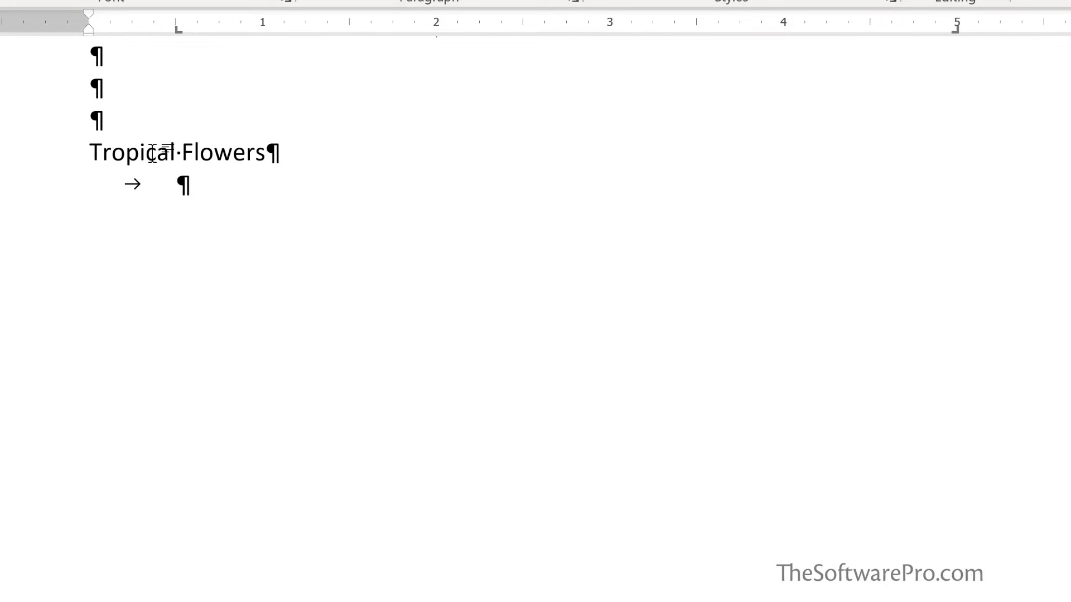
{"action": "type", "text": "Orchids"}
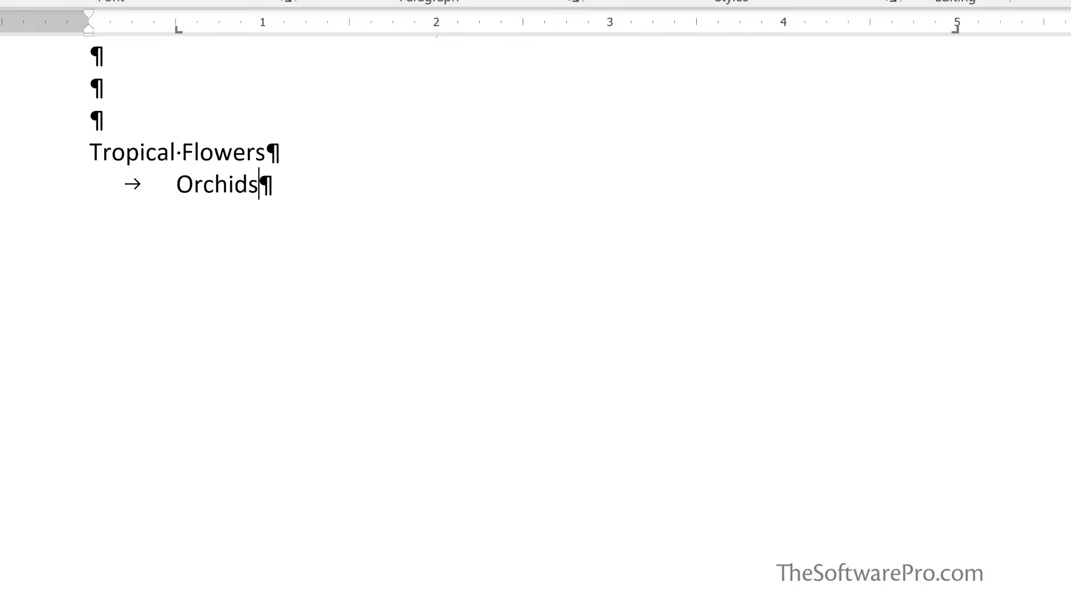
{"action": "key", "text": "Tab"}
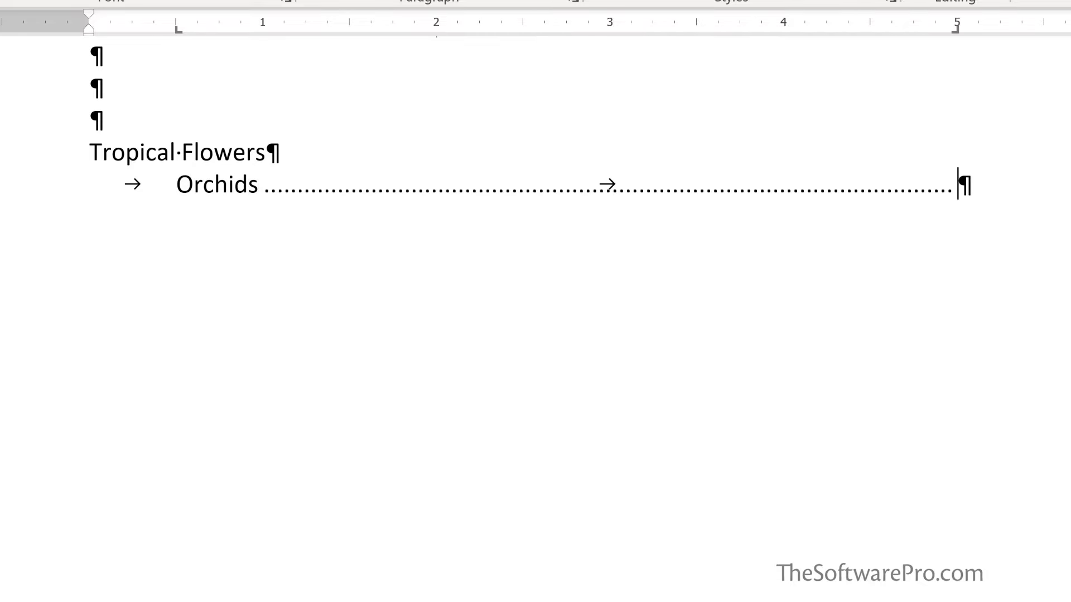
{"action": "type", "text": "1"}
Add indented entries below Orchids for Rhizomes 4, Gingers 6 and Heliconias 8, with each number at the dotted-leader tab stop
{"action": "key", "text": "Return"}
{"action": "key", "text": "Tab"}
{"action": "type", "text": "Rhizomes\t4 \tGingers\t6 \tHeliconias\t8"}
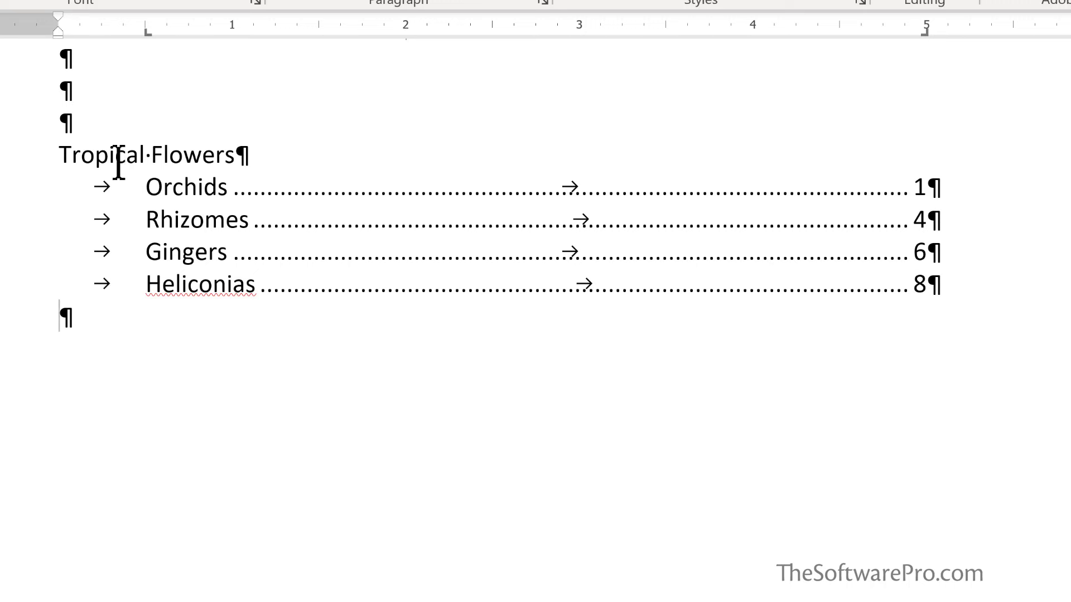
Move the right tab stop of the Orchids to Heliconias lines to 4.5"
{"action": "left_click", "coordinate": [60, 186]}
{"action": "left_click_drag", "start_coordinate": [142, 211], "coordinate": [204, 304]}
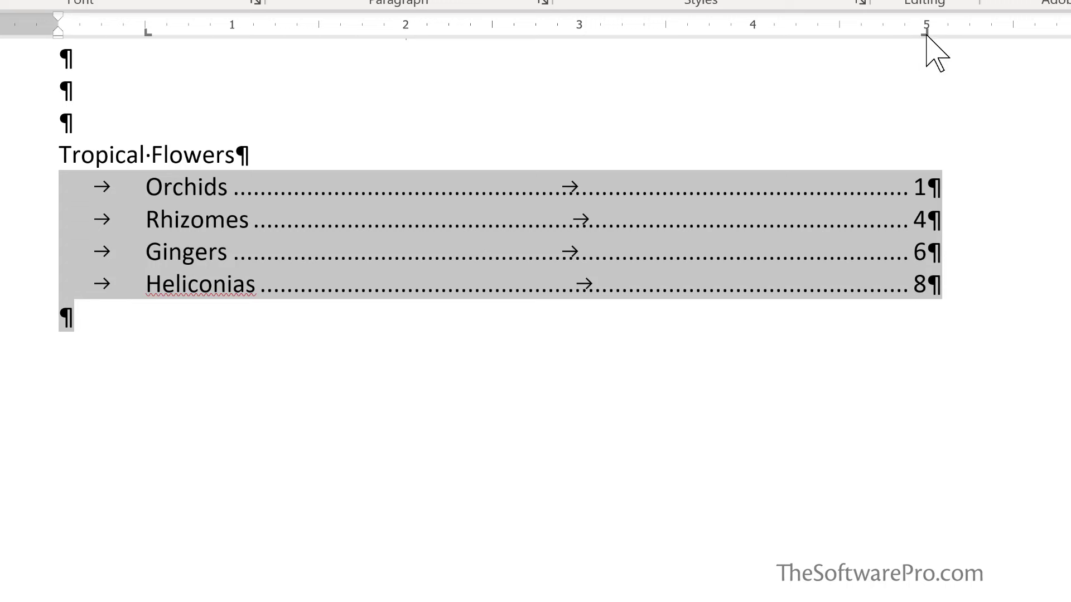
{"action": "left_click_drag", "start_coordinate": [926, 35], "coordinate": [840, 35]}
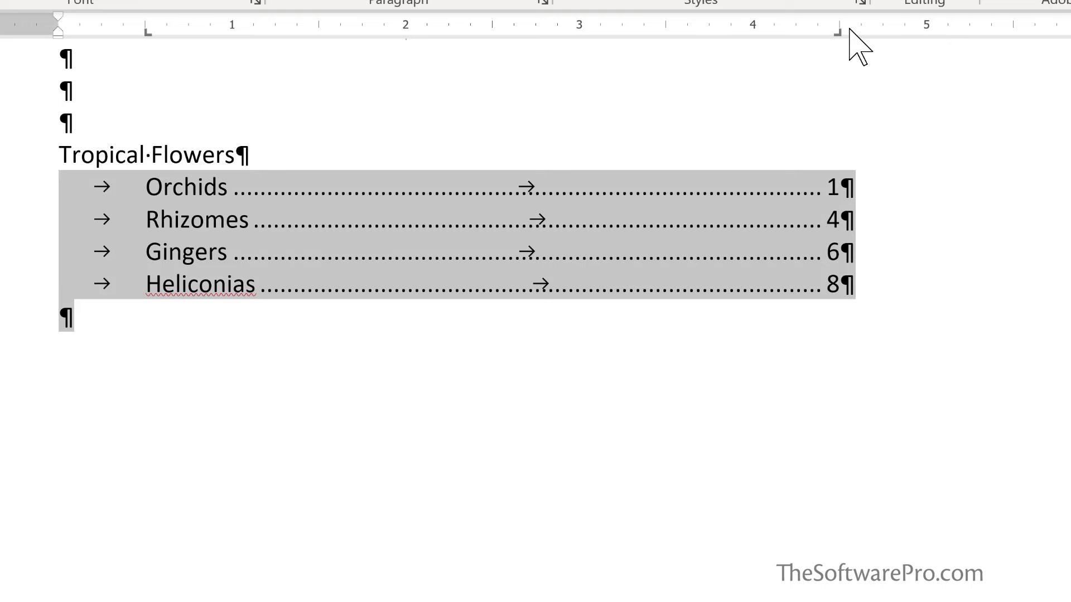